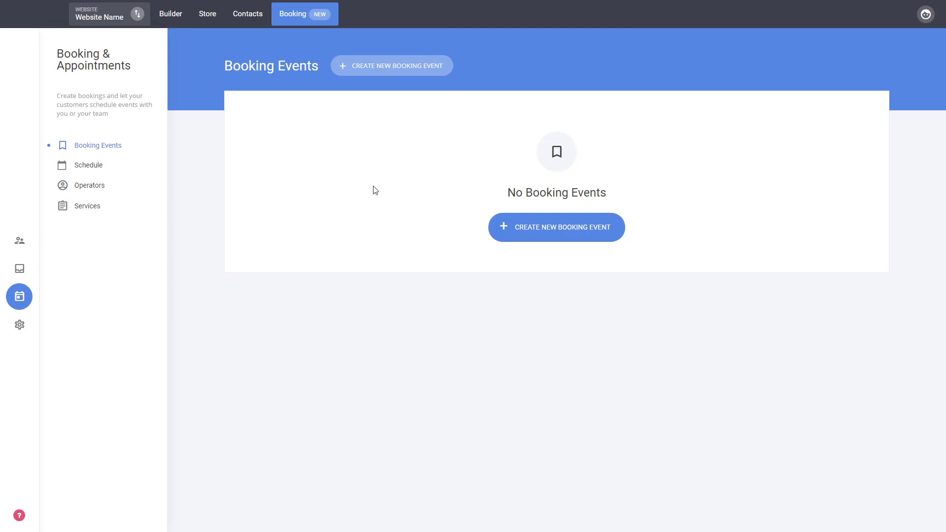
- Look through the Schedule, Operators and Services sections, and return to Booking Events
left_click(89, 166)
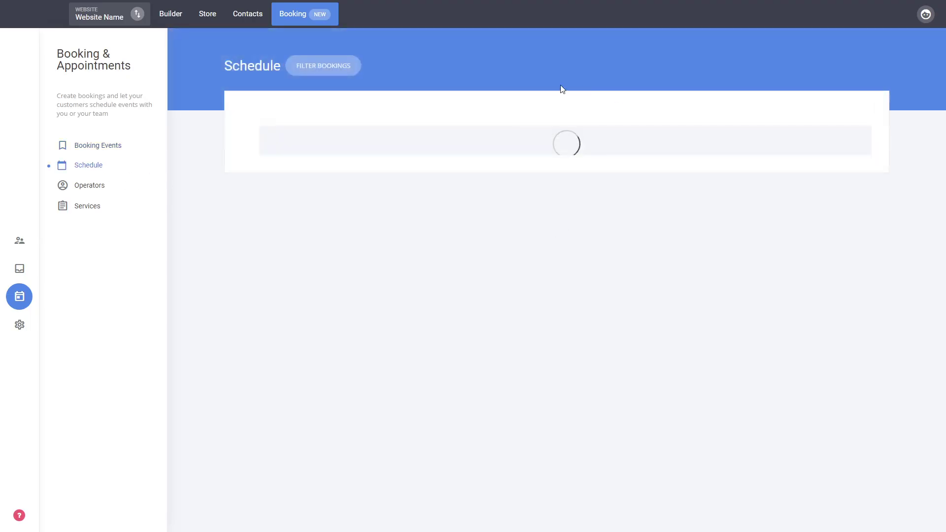
left_click(88, 187)
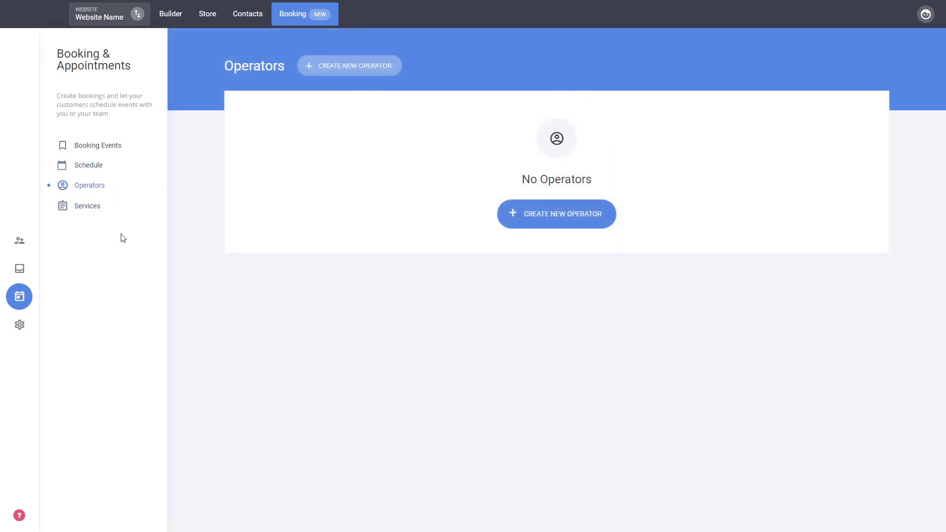
left_click(88, 206)
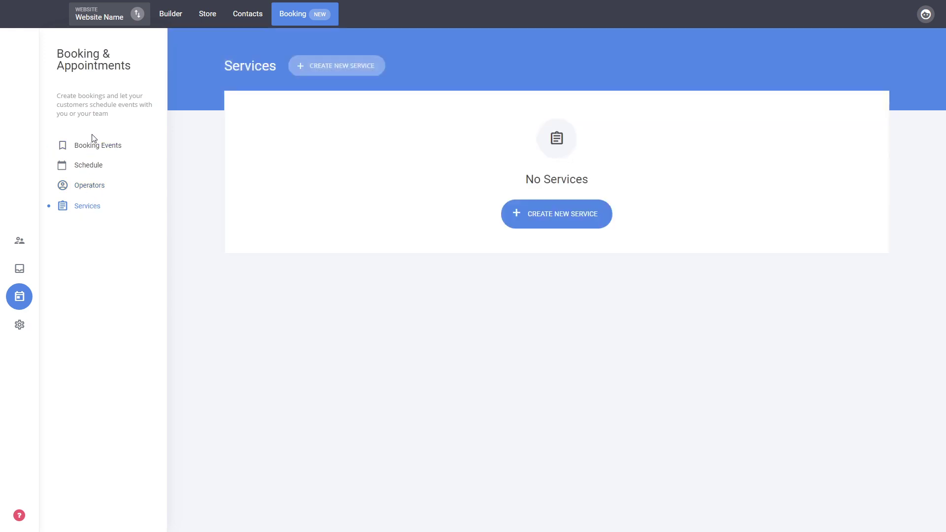
left_click(96, 147)
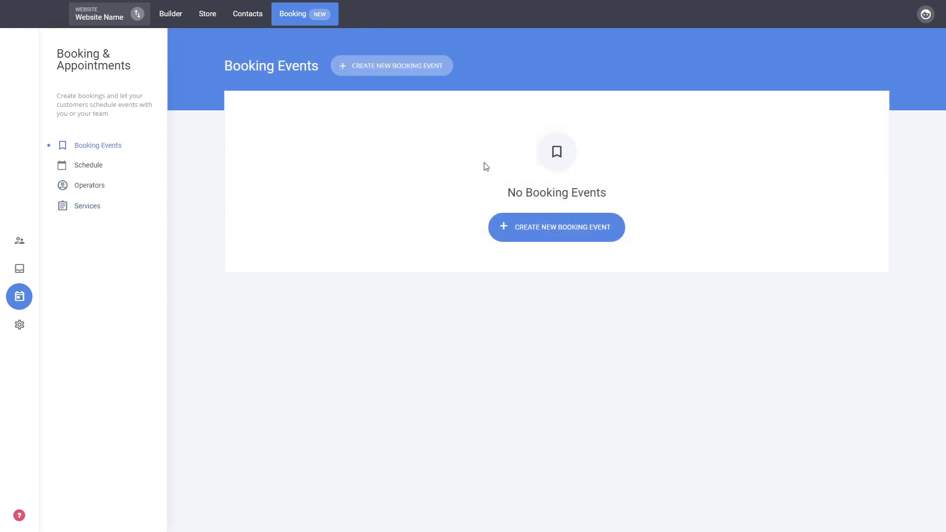
- Create a new booking event and name it "Event"
left_click(570, 238)
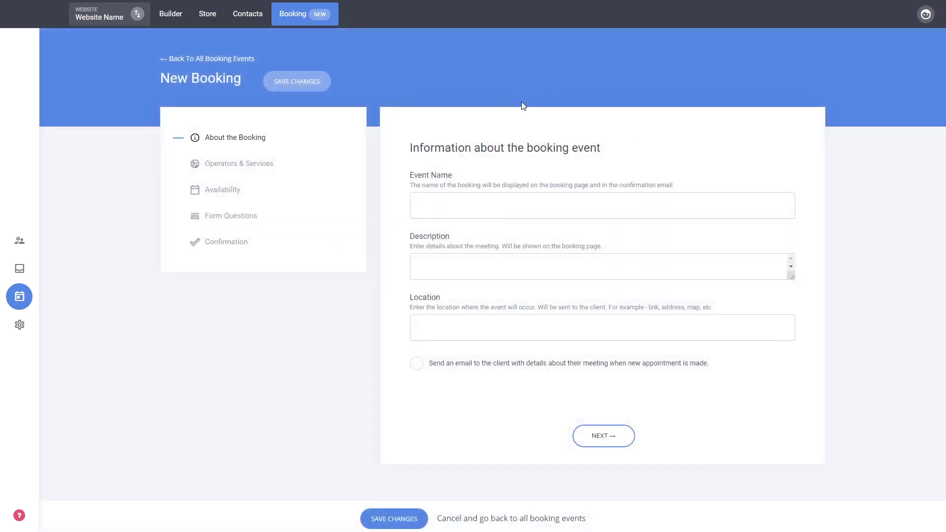
left_click(440, 213)
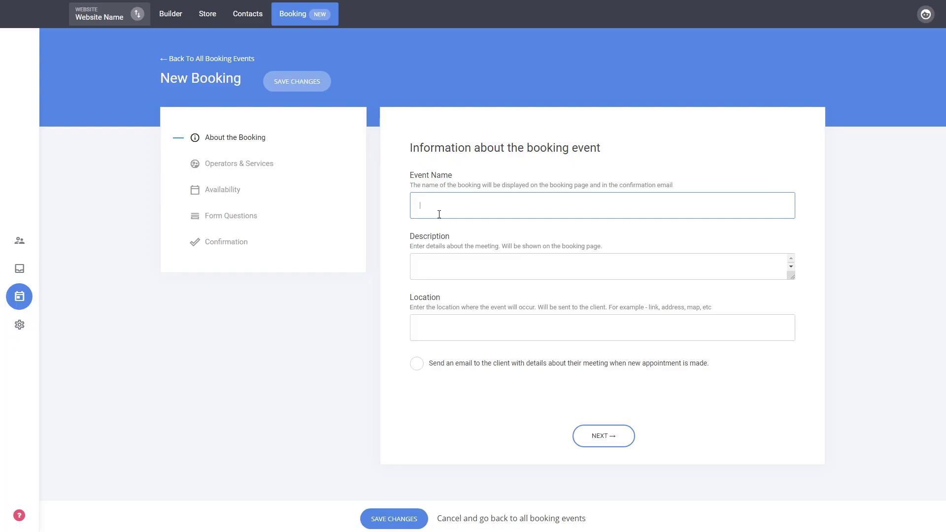
type("Event")
- Toggle the option to email the client about new appointments, leaving description and location empty, and proceed to Operators & Services
left_click(478, 264)
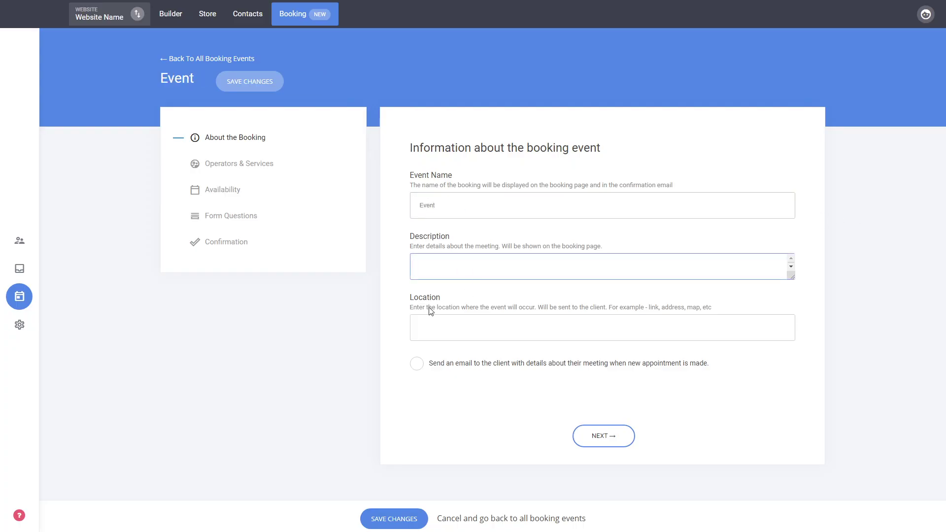
left_click(462, 328)
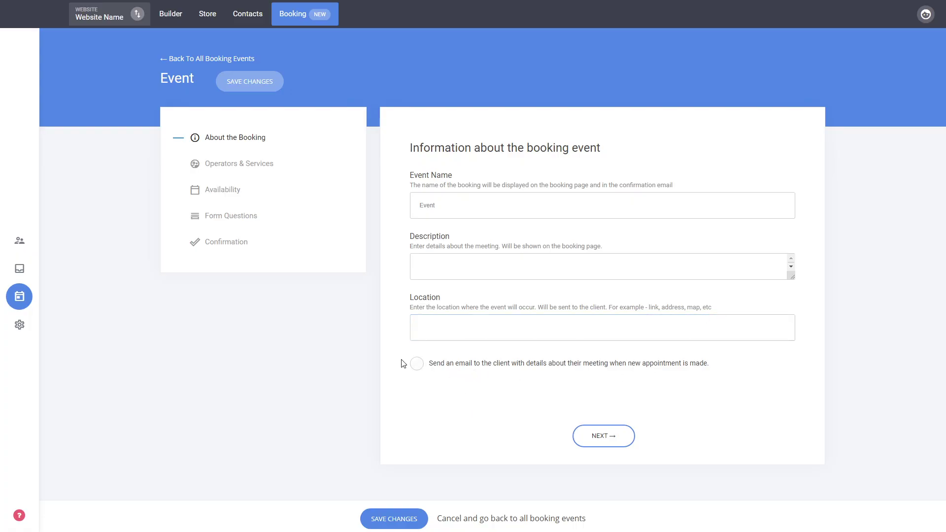
left_click(445, 367)
left_click(608, 445)
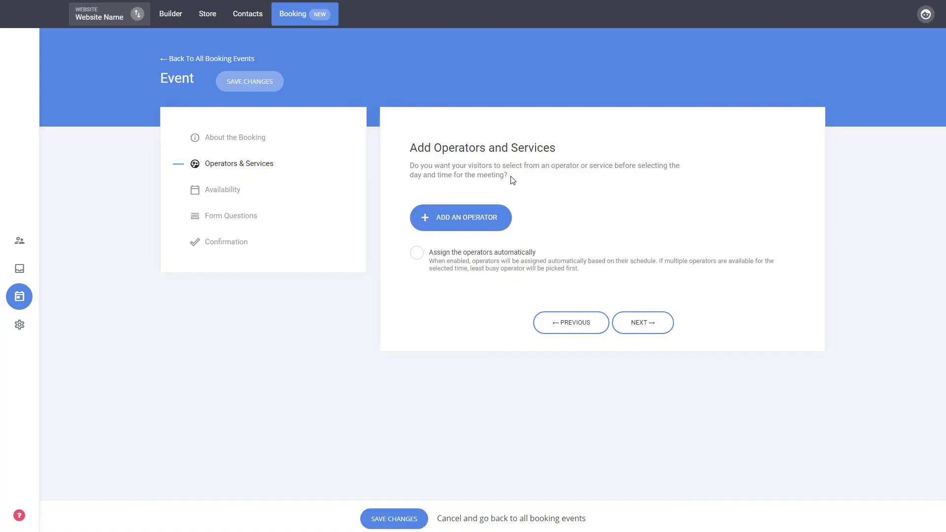
- Start a new operator for the booking event with the name "Named" and the operator's email address, leaving the description empty
left_click(483, 218)
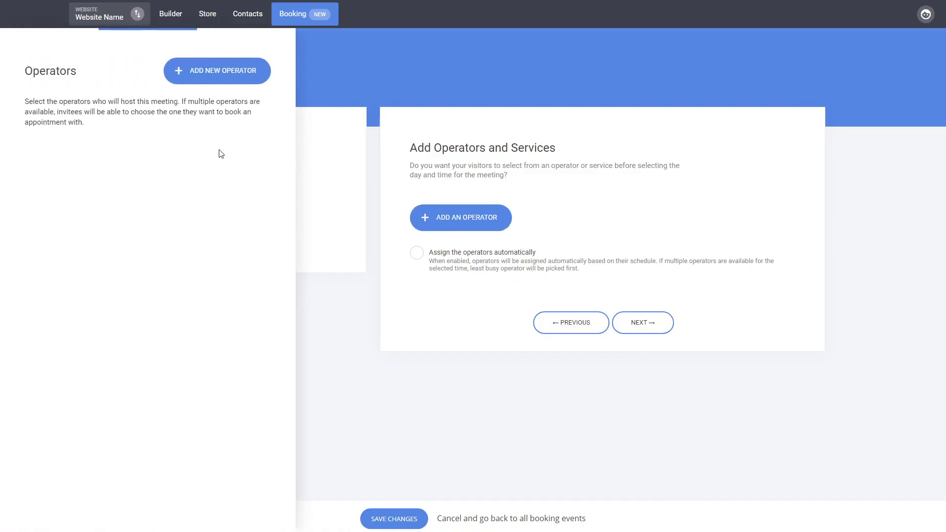
left_click(210, 81)
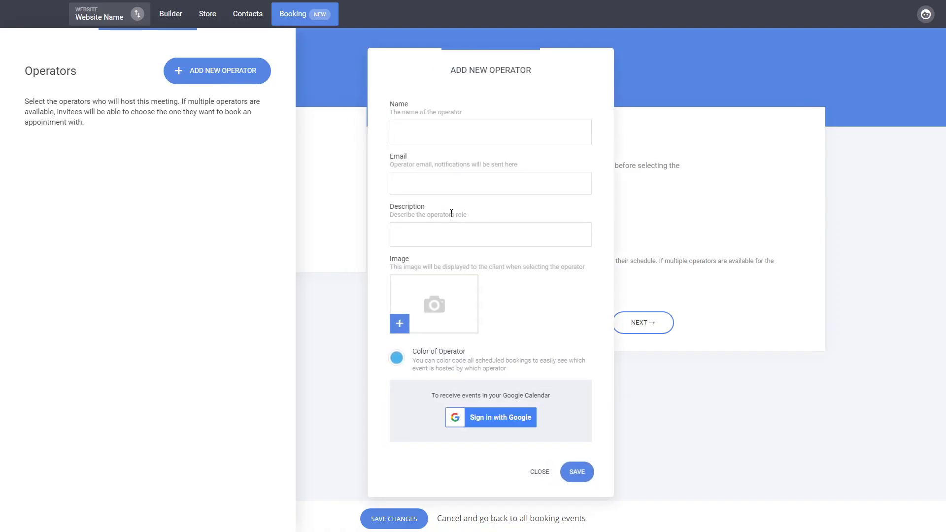
left_click(403, 140)
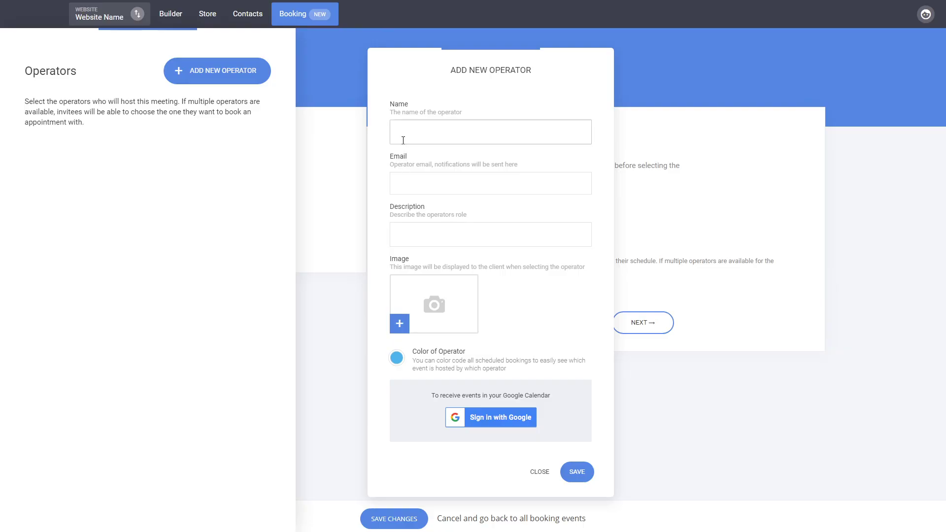
type("Namedsa")
key("Tab")
type("email@domain.com")
key("ctrl+a")
left_click(439, 235)
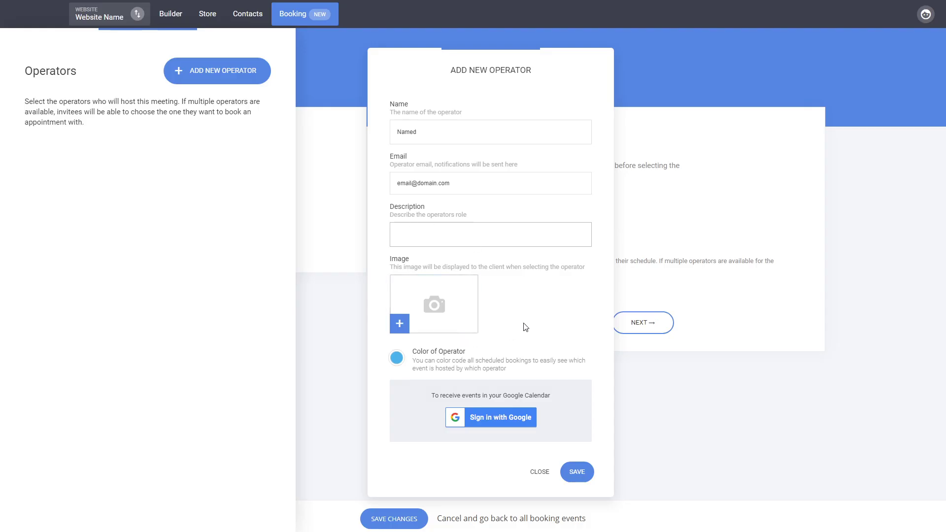
- Set the operator's color to the global green 02C39A and add the saved operator to the booking event
left_click(399, 362)
left_click(489, 447)
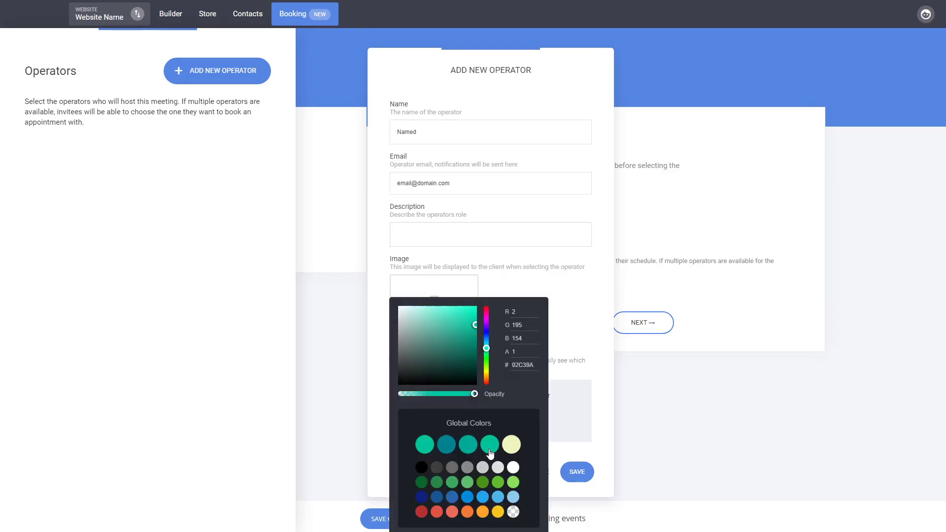
left_click(597, 294)
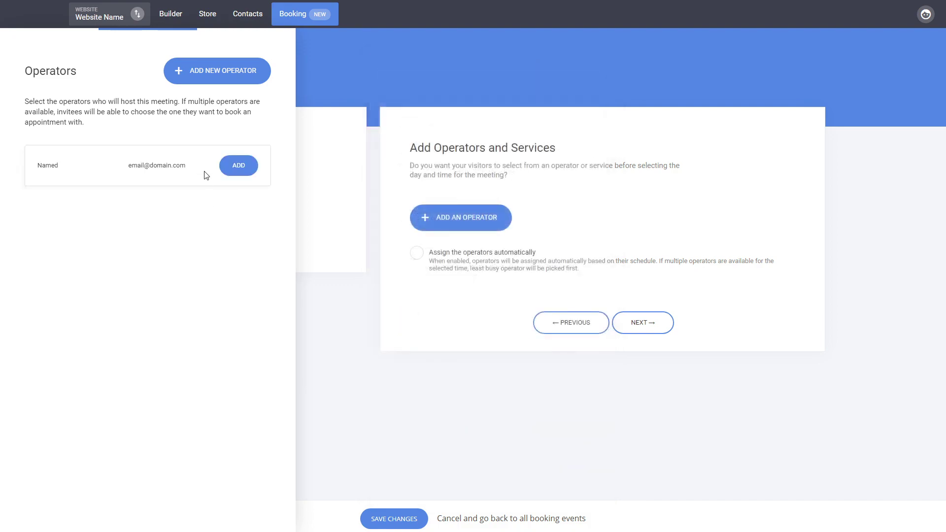
left_click(238, 165)
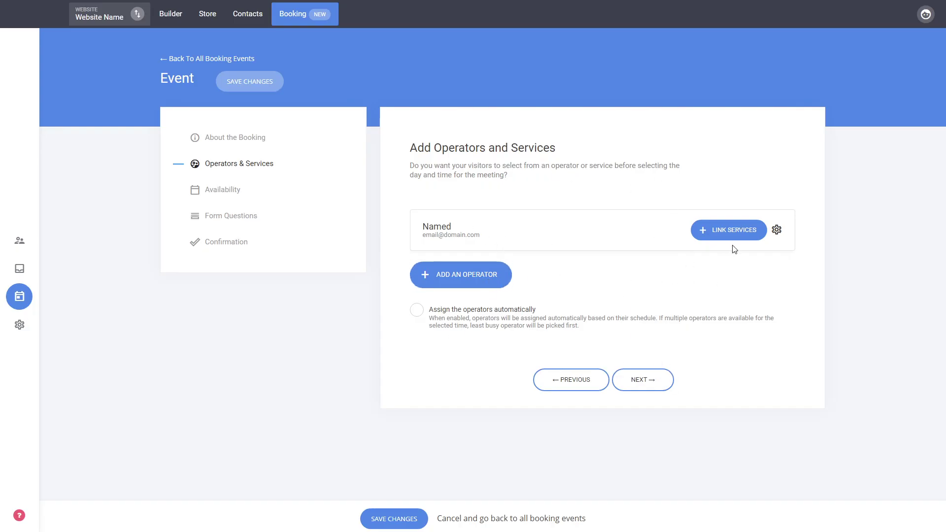
- Examine the new service form for the operator, including its Group and One-on-one service types, and close it without saving
left_click(661, 390)
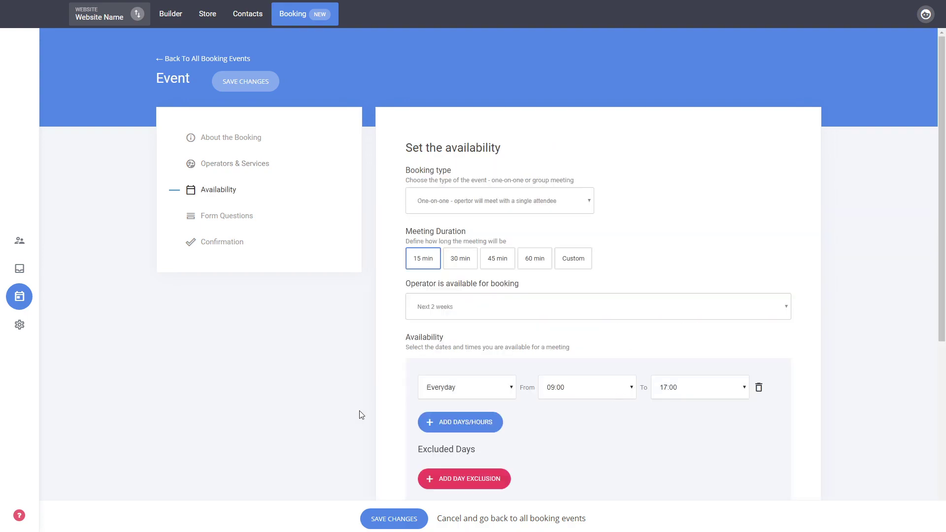
left_click(241, 166)
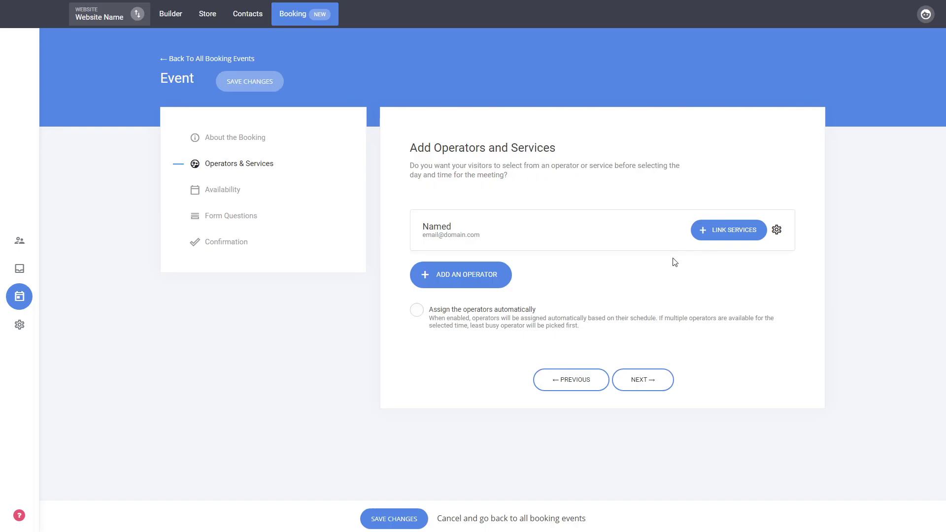
left_click(718, 232)
left_click(238, 79)
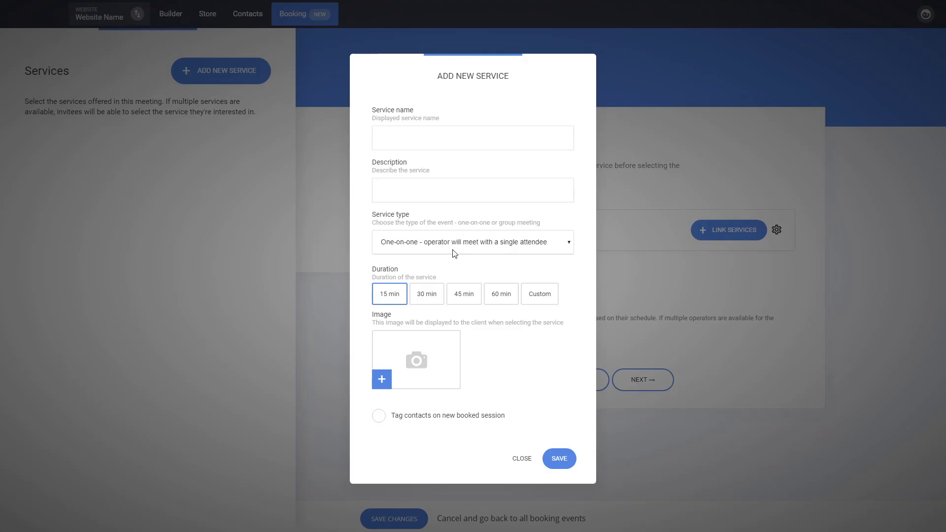
left_click(448, 270)
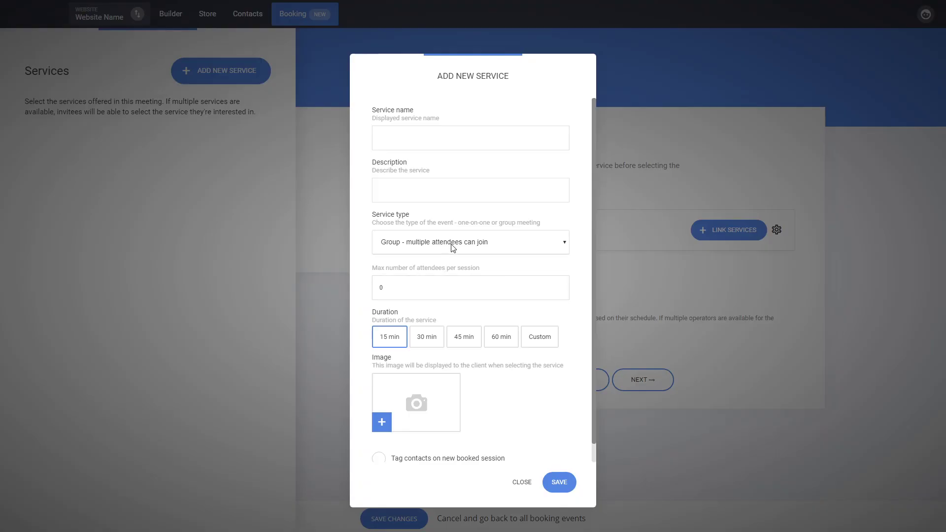
left_click(449, 262)
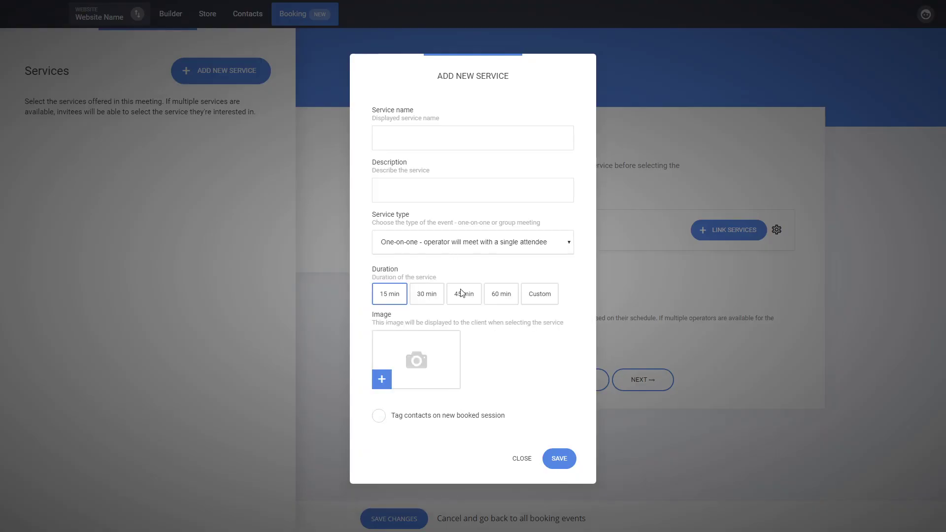
left_click(522, 458)
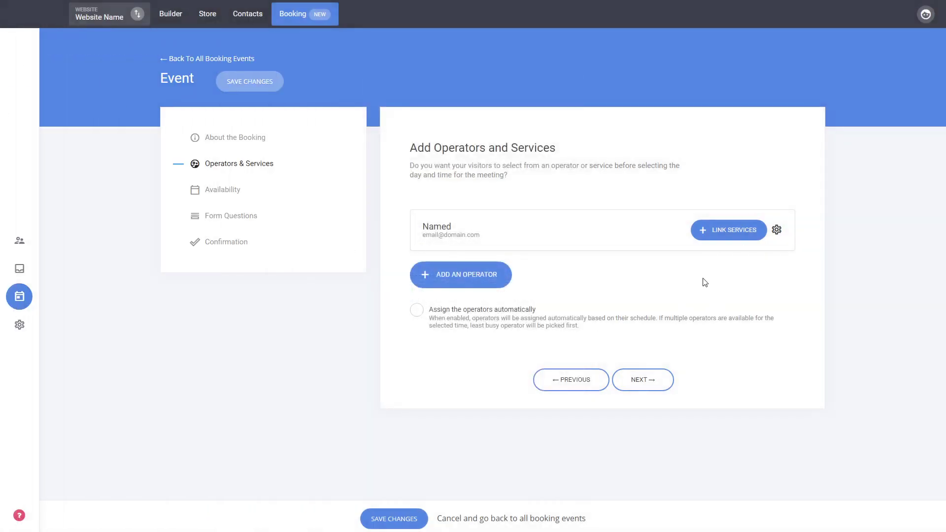
- Go to the event's availability settings, try the Group booking type, and return it to One-on-one
left_click(656, 386)
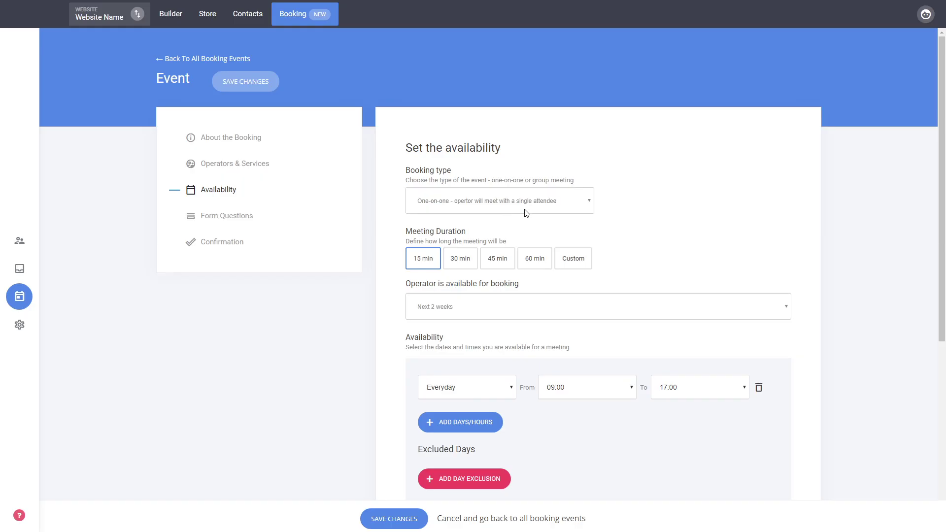
left_click(509, 230)
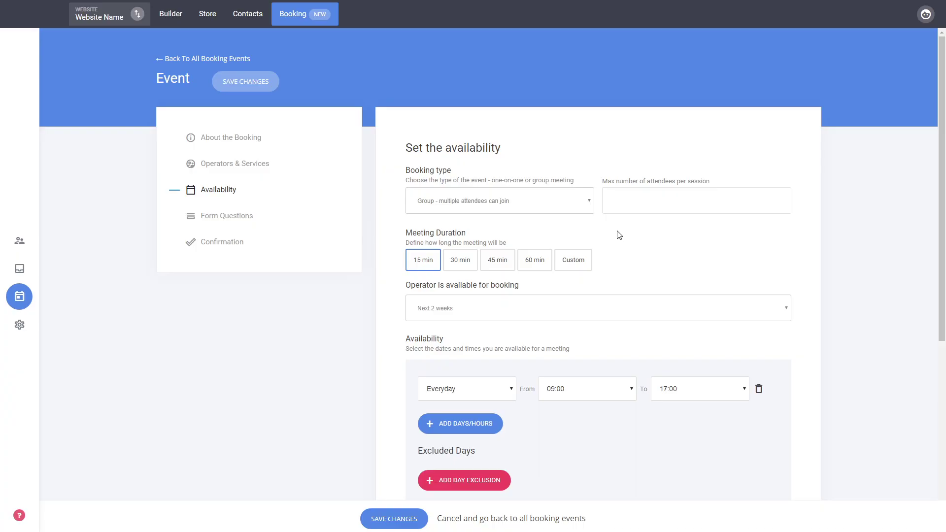
left_click(633, 198)
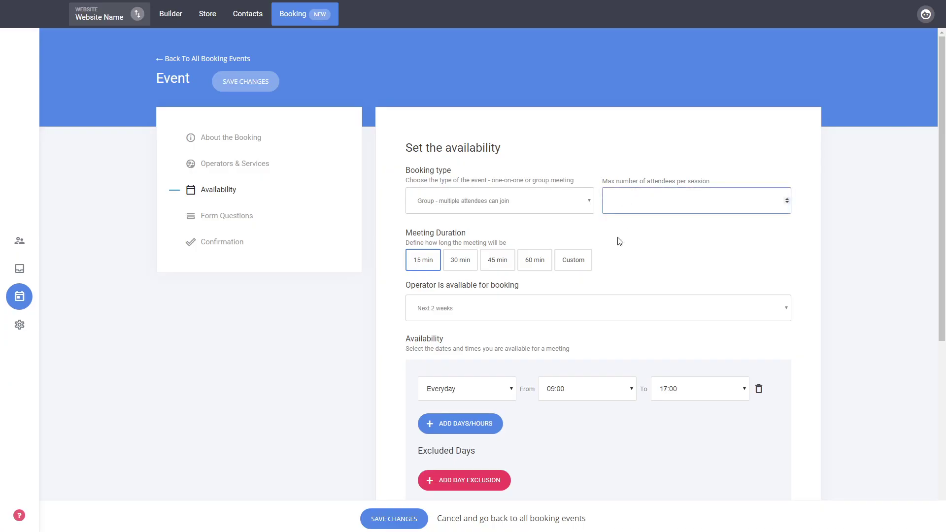
left_click(550, 203)
left_click(468, 220)
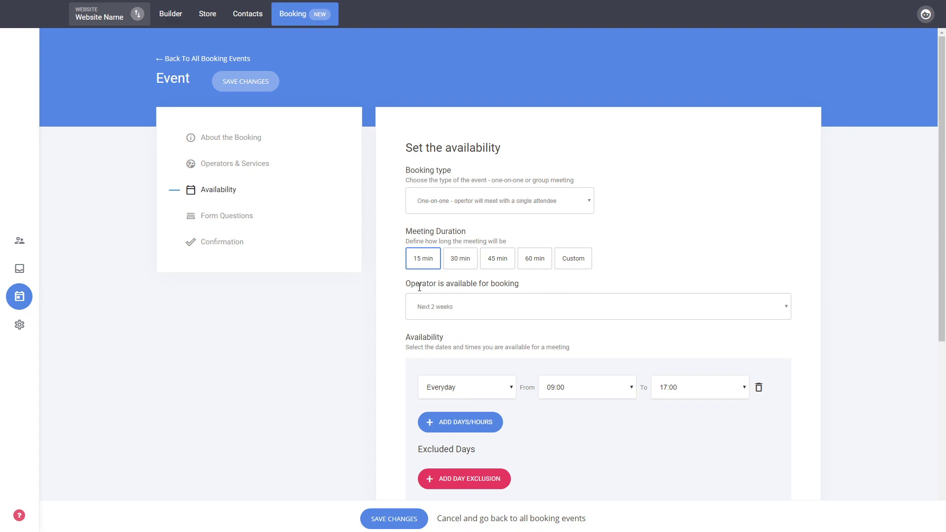
- Review the availability hours, increments, scheduling notice and buffer options, and proceed to Form Questions
scroll(349, 383, "down", 3)
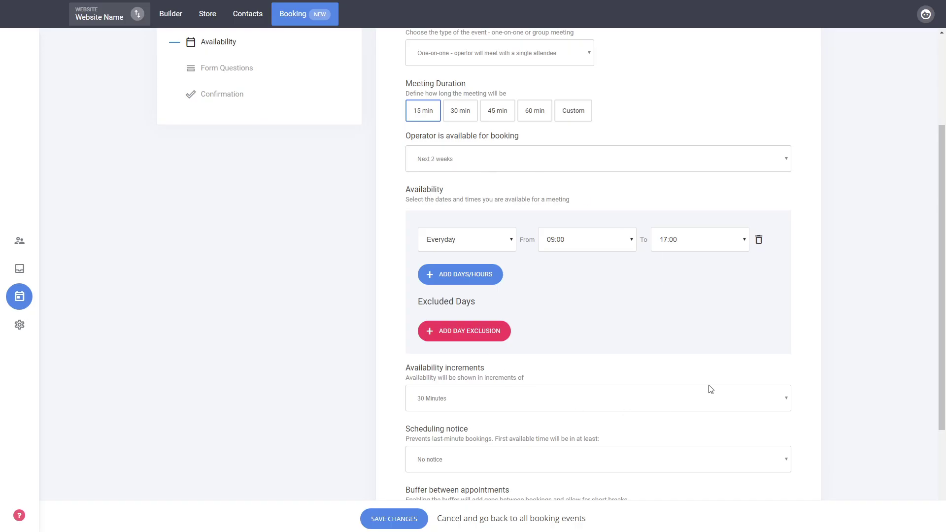
scroll(711, 387, "down", 3)
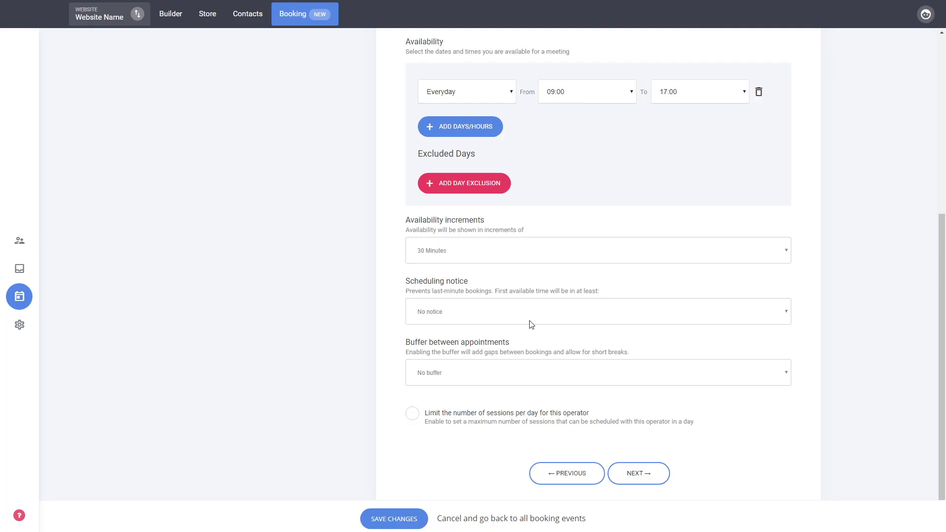
scroll(531, 324, "up", 6)
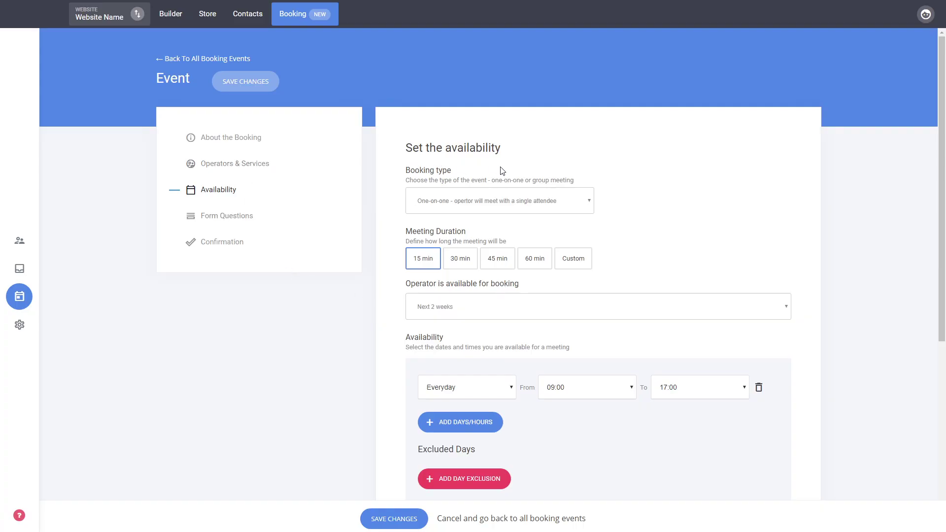
scroll(672, 260, "down", 6)
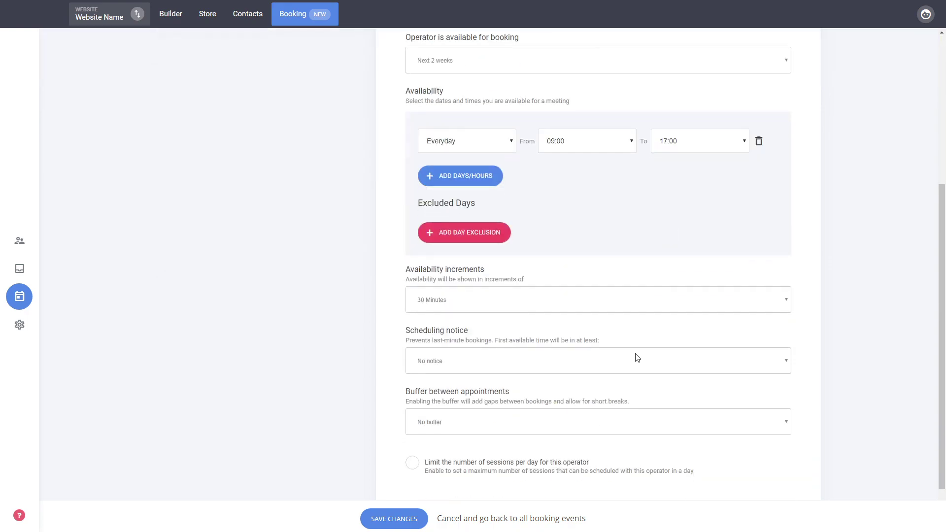
left_click(648, 458)
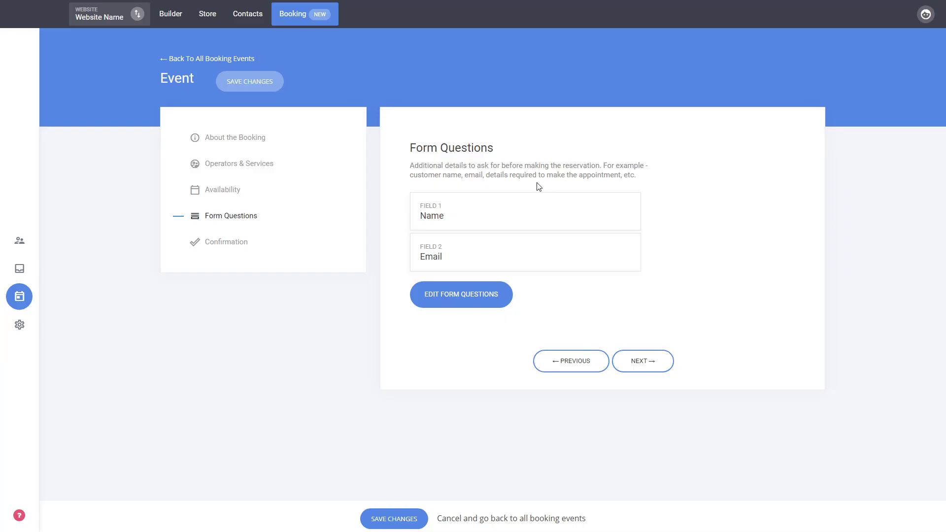
- Add a Phone field to the event's form questions after Name and Email, and save the form questions
left_click(470, 296)
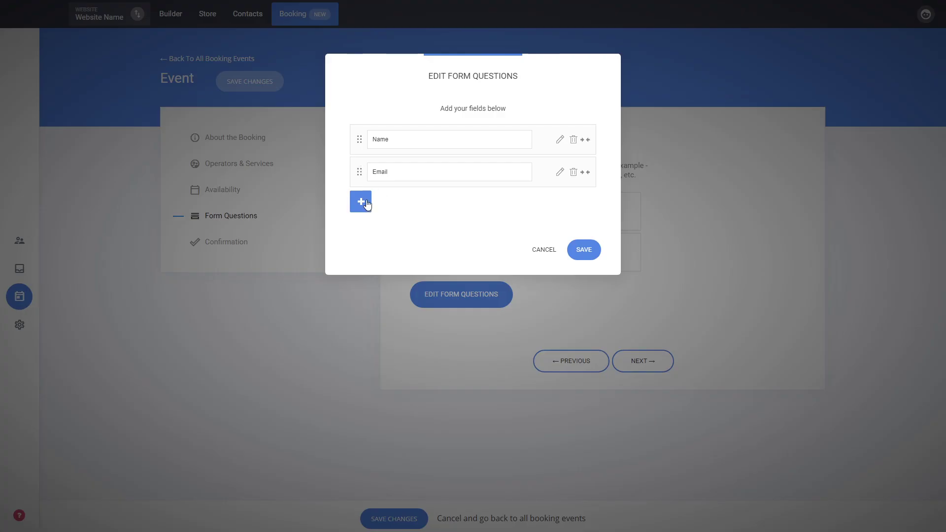
left_click(364, 202)
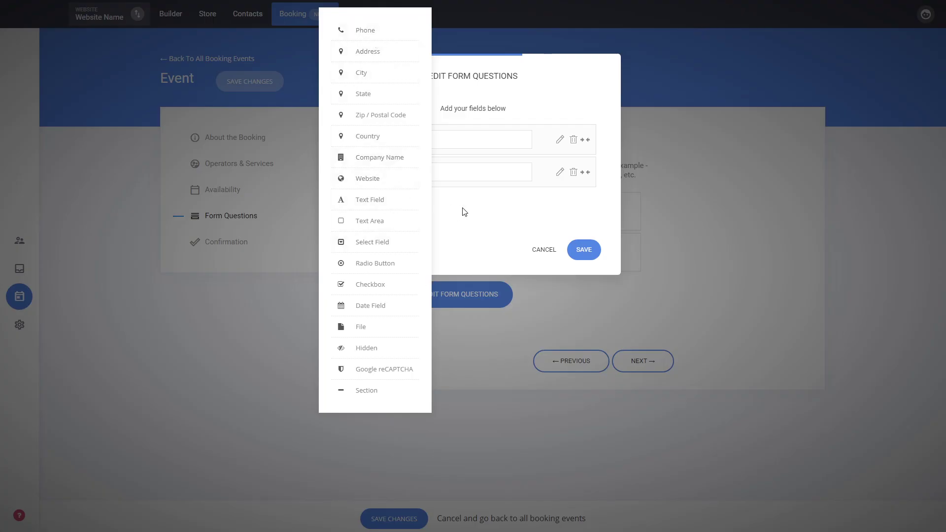
left_click(493, 212)
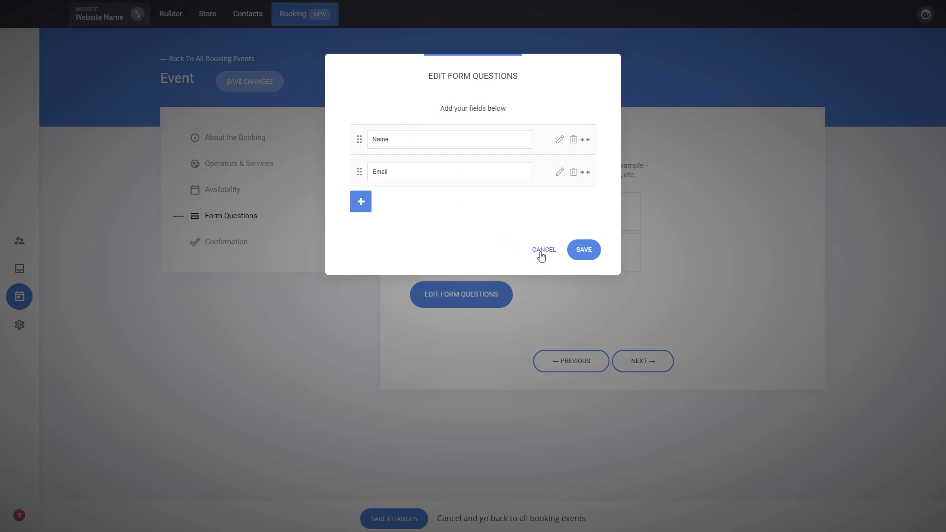
left_click(361, 201)
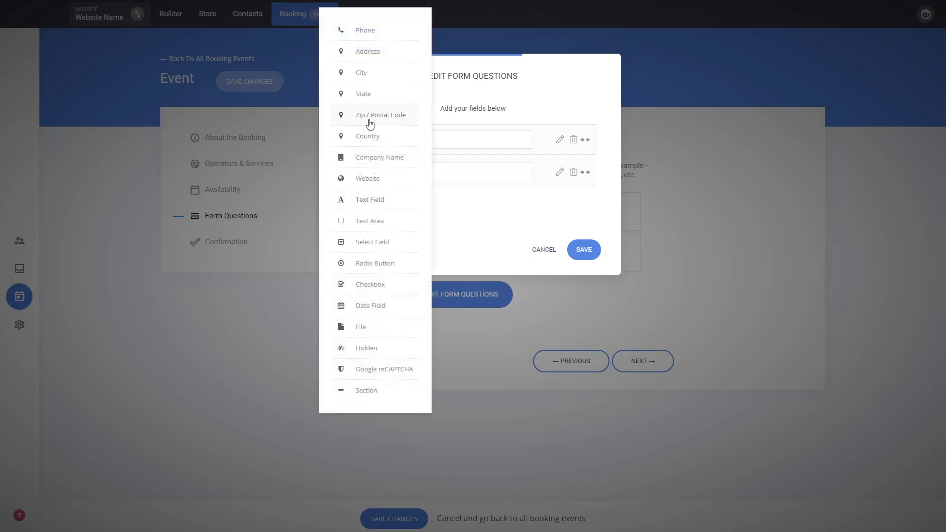
left_click(370, 31)
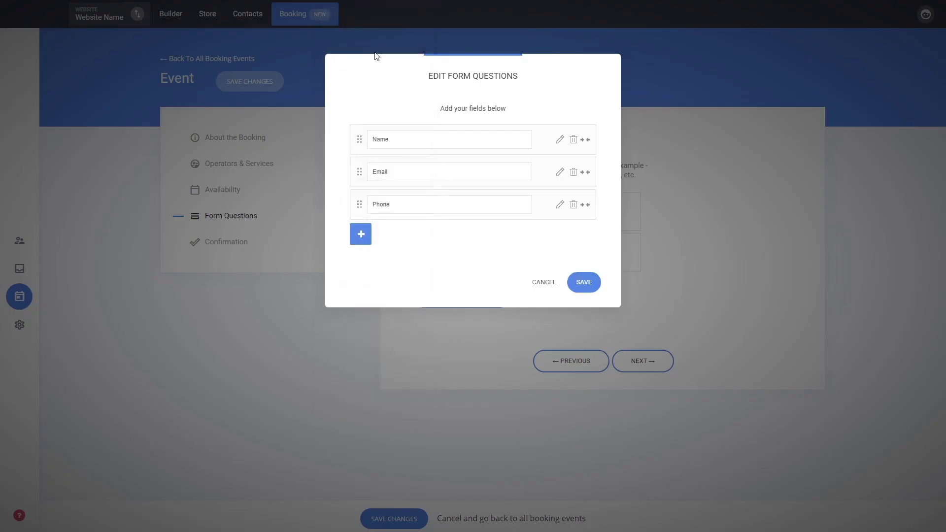
left_click(580, 285)
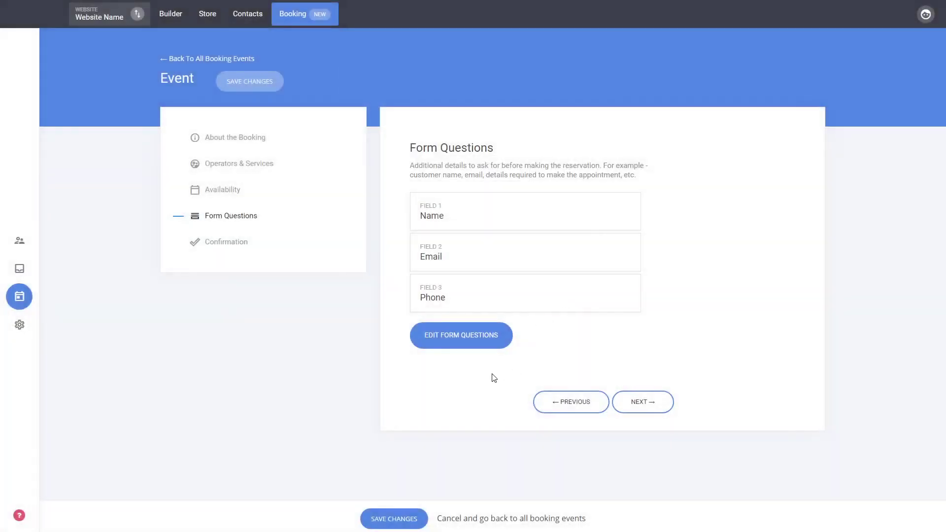
- Go to the event's confirmation settings, try the call to action button and Custom Page options, and return to Default Confirmation Message
left_click(640, 402)
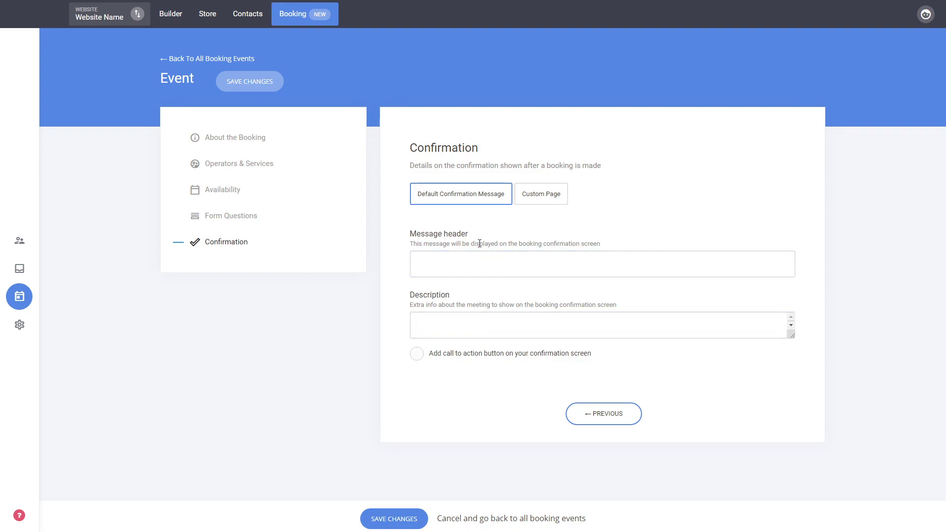
left_click(457, 355)
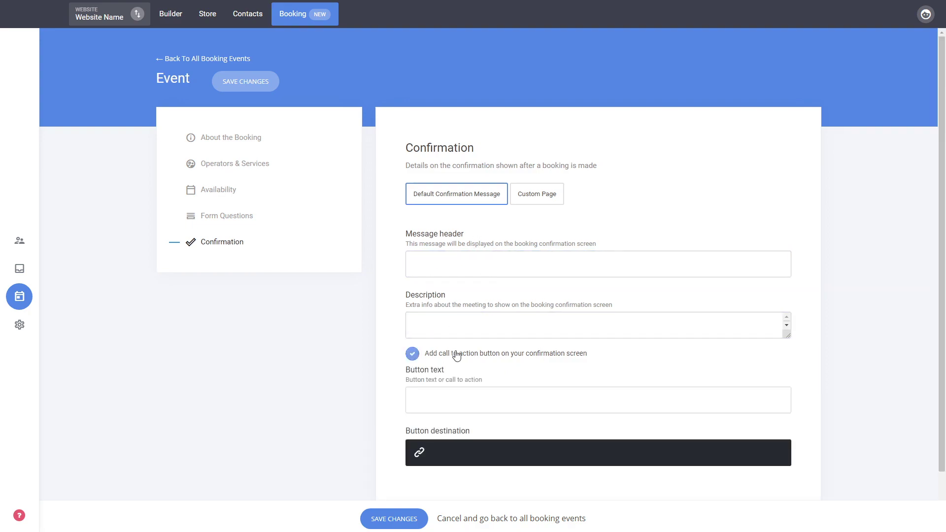
left_click(509, 360)
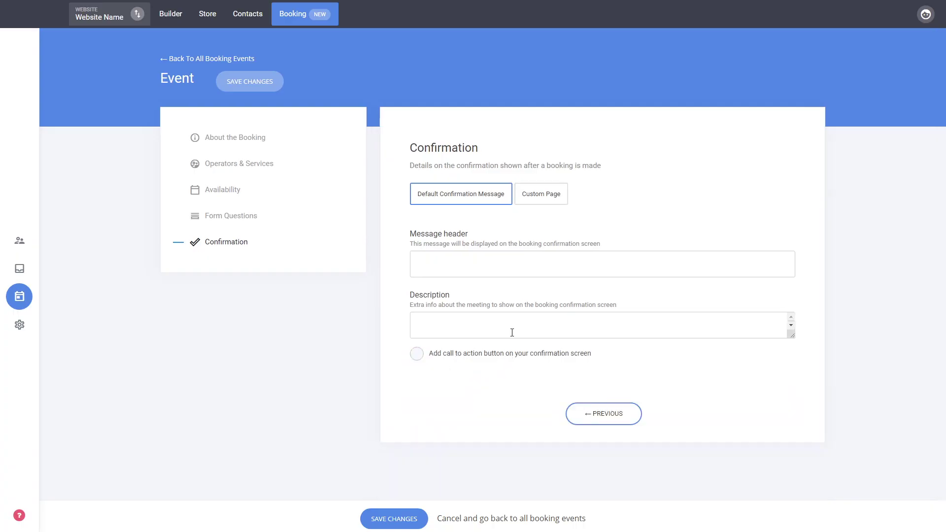
left_click(549, 197)
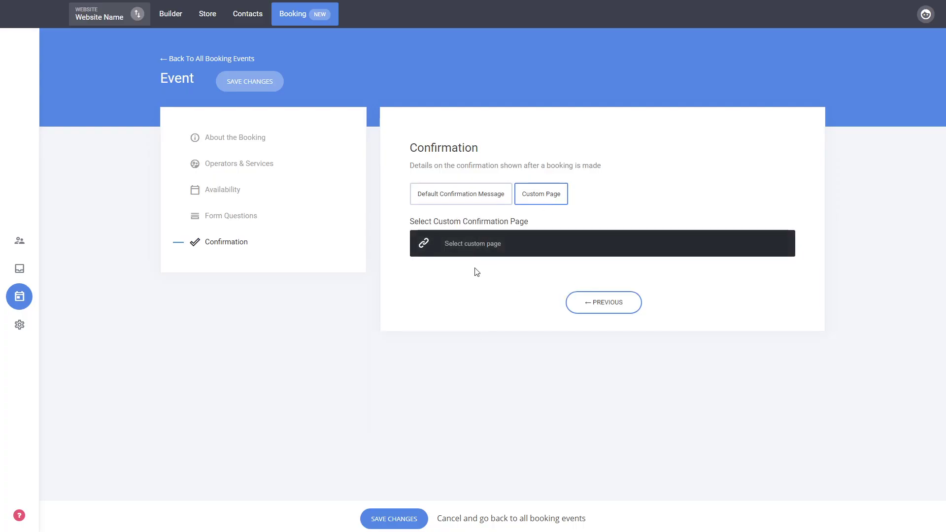
left_click(472, 200)
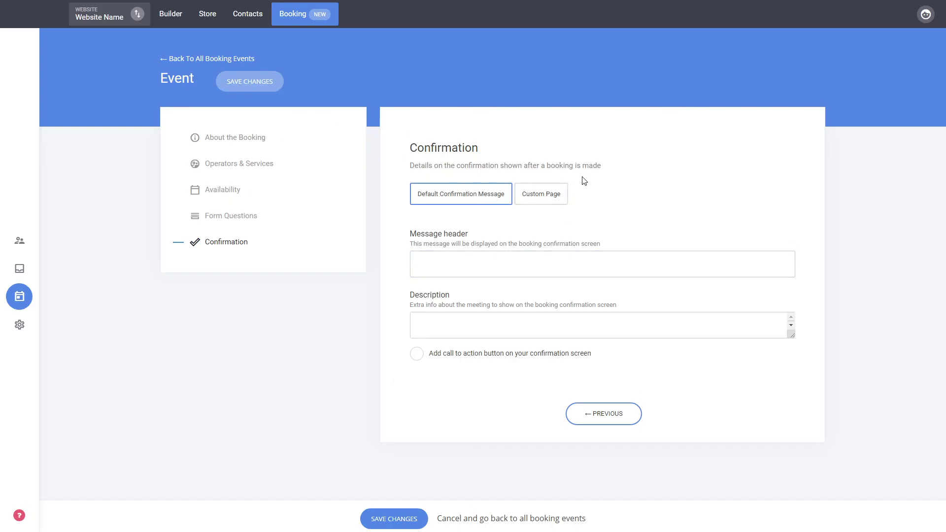
- Return to the event's general booking information, save the event's changes and go back to all booking events
left_click(245, 140)
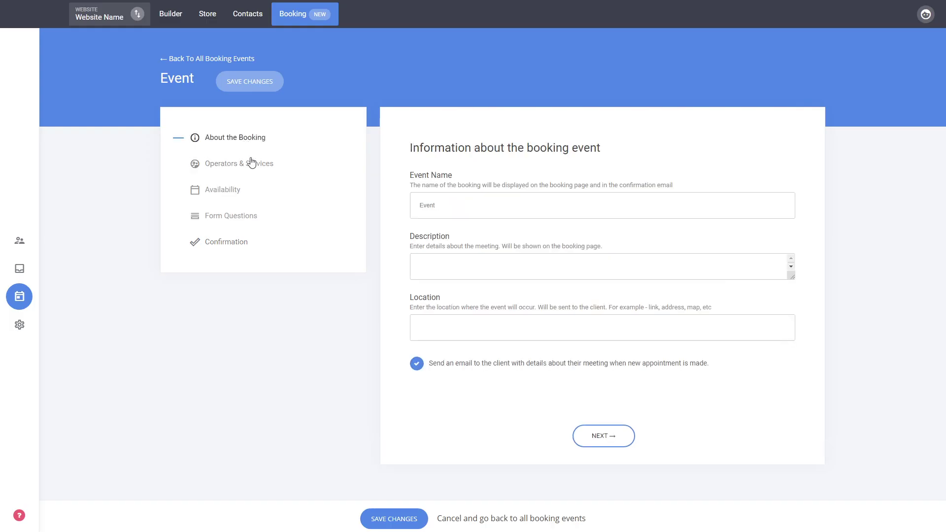
left_click(405, 521)
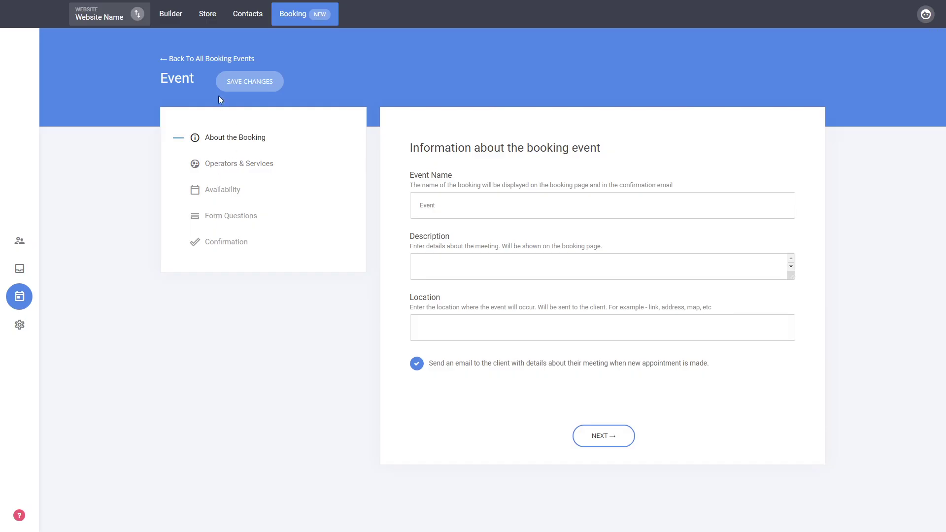
left_click(213, 59)
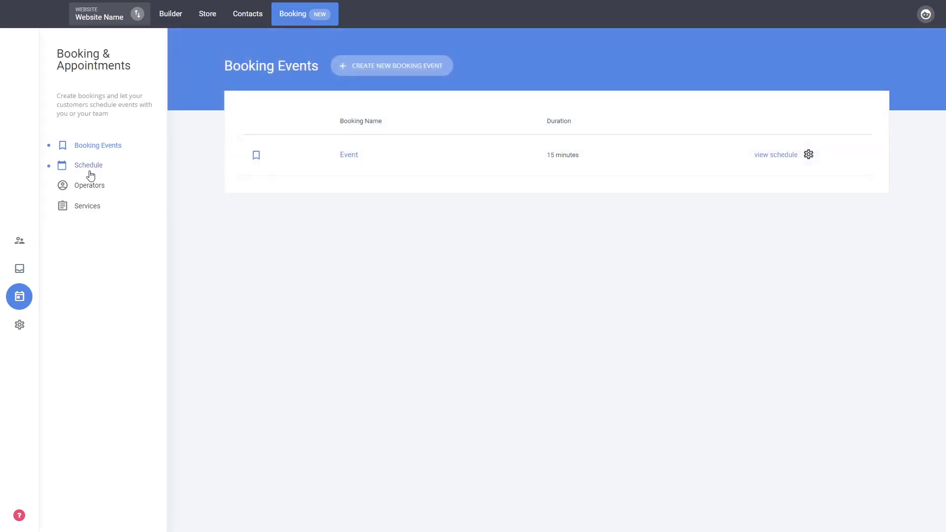
- Check the list of operators and return to the booking events overview
left_click(91, 186)
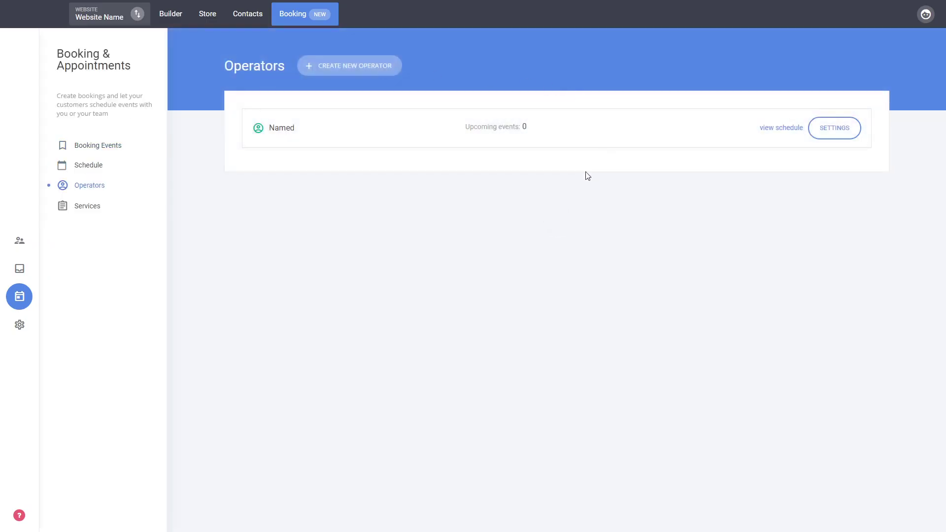
left_click(96, 148)
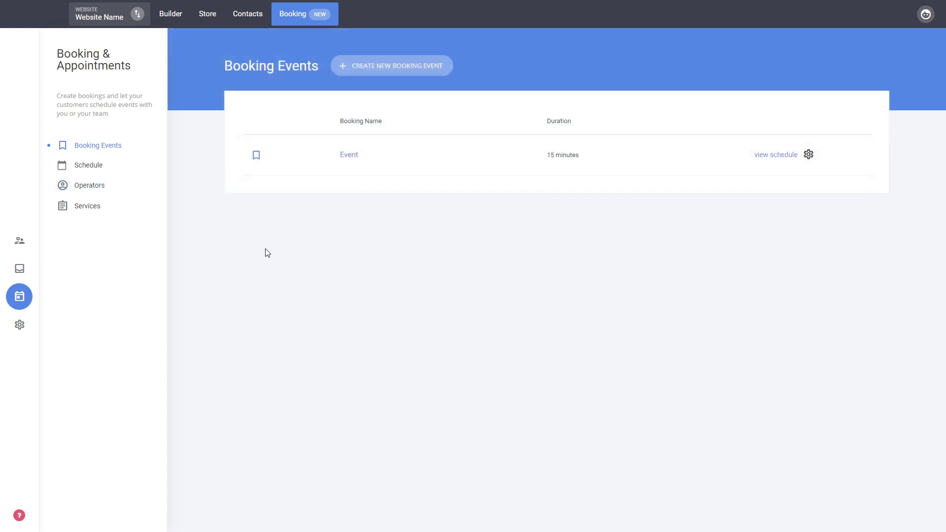
- In the website builder, add a Booking widget below the "Categories of our Tutorials" heading and link it to the booking event "Event"
left_click(178, 19)
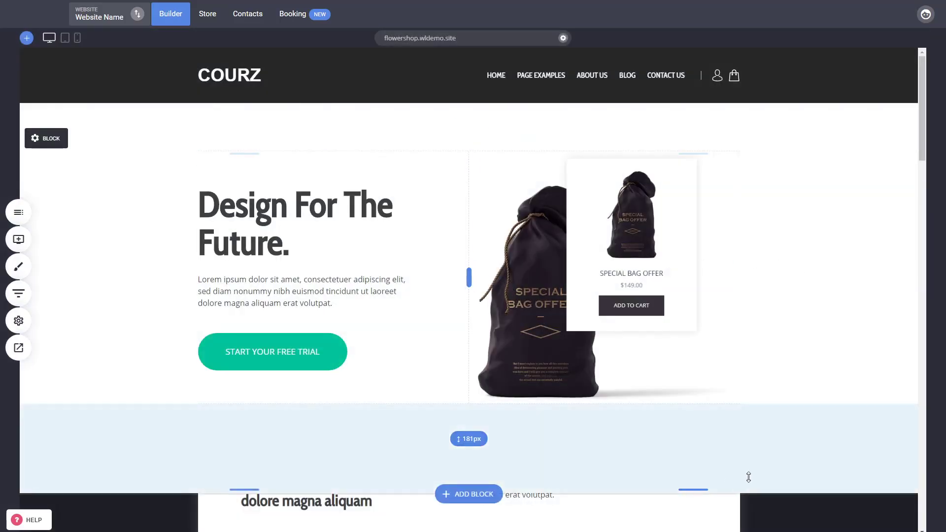
scroll(803, 514, "down", 5)
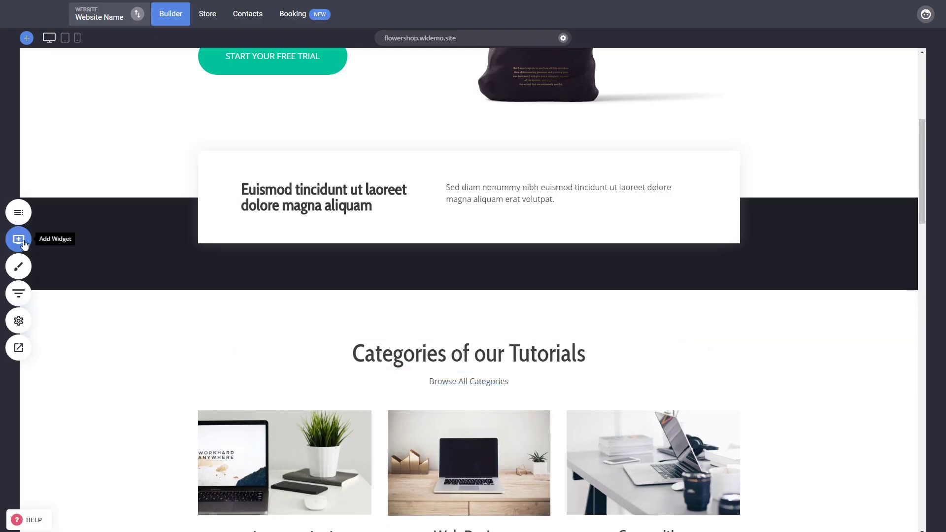
left_click(19, 240)
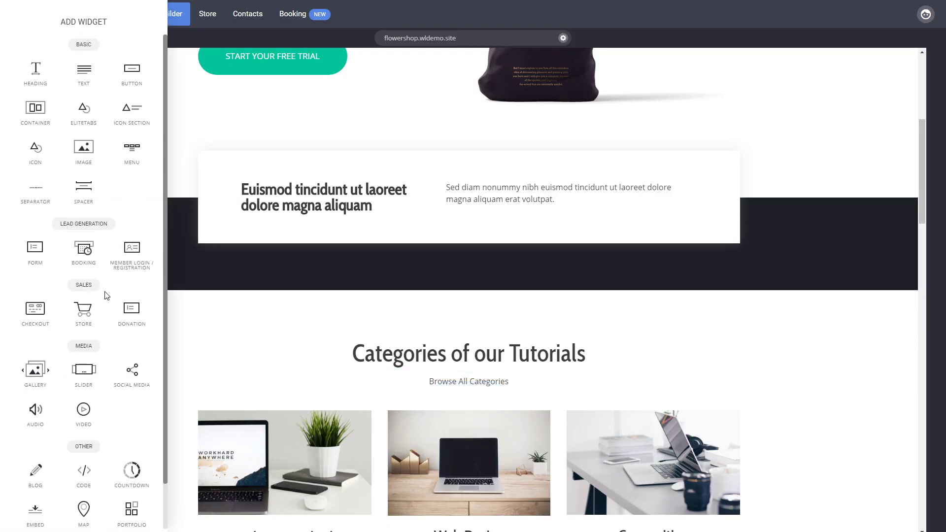
left_click_drag(83, 259, 515, 367)
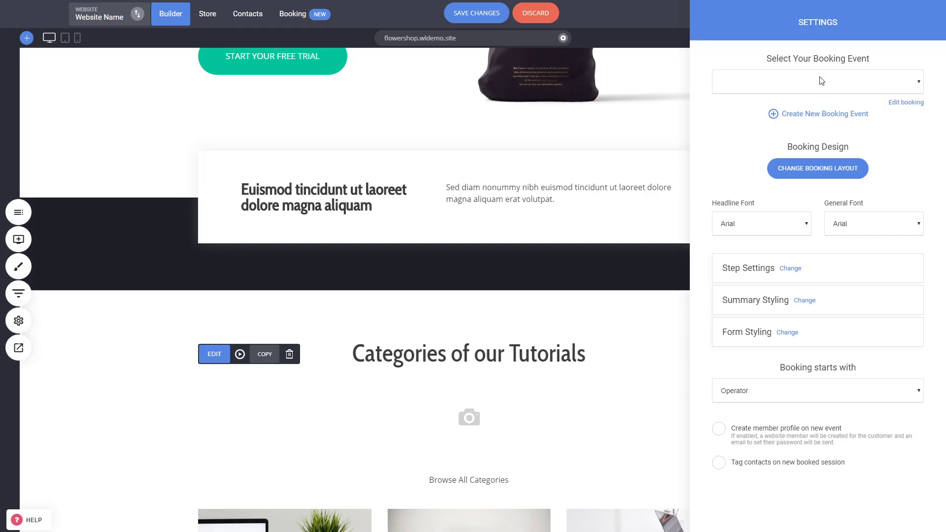
left_click(740, 104)
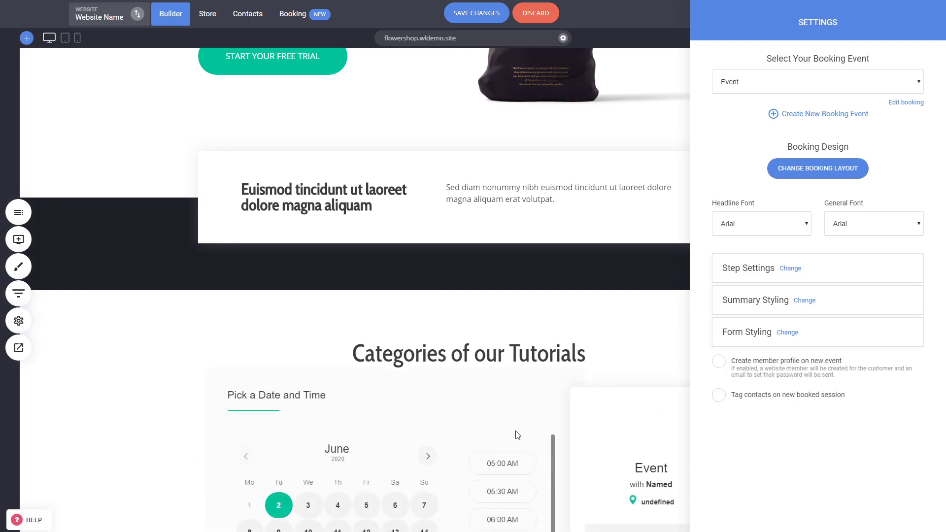
left_click(533, 430)
- Change the booking widget's layout to the design with the event summary above the calendar, and close its settings
scroll(505, 223, "down", 3)
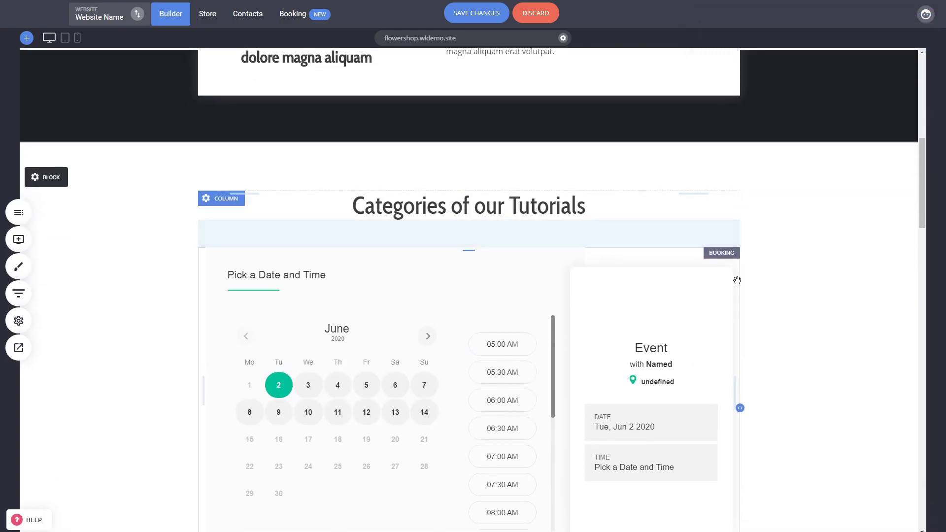
scroll(791, 293, "down", 1)
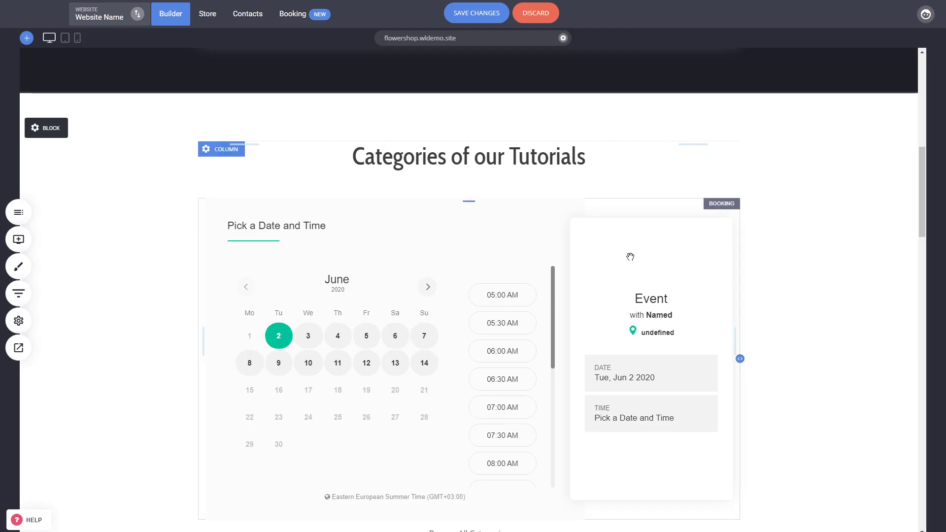
left_click(499, 285)
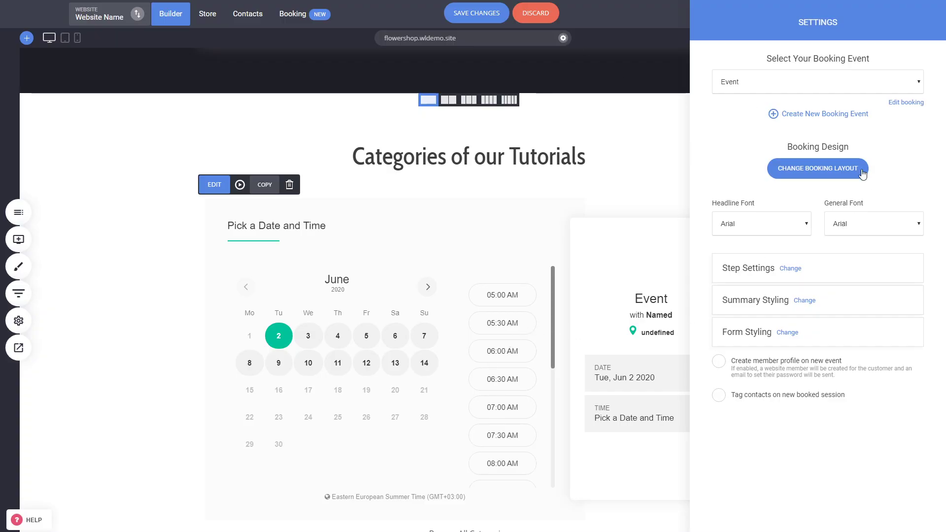
left_click(818, 173)
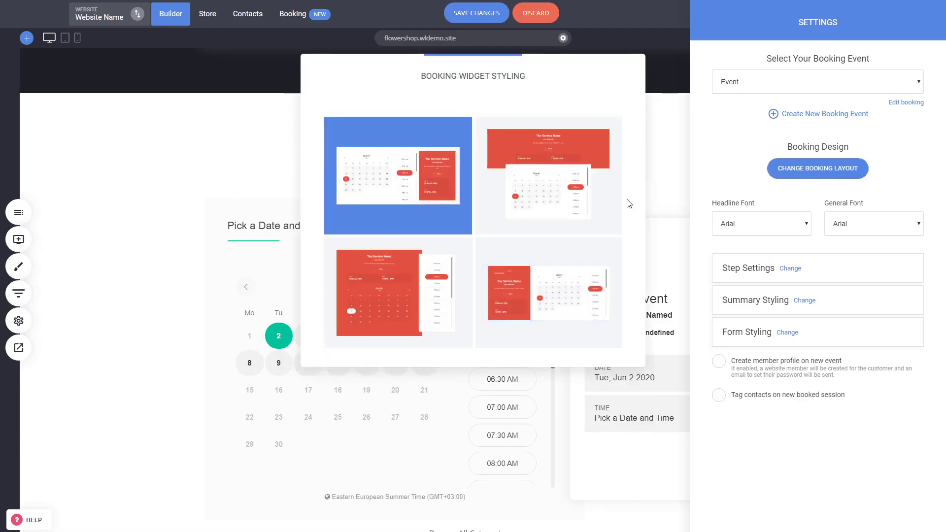
left_click(585, 200)
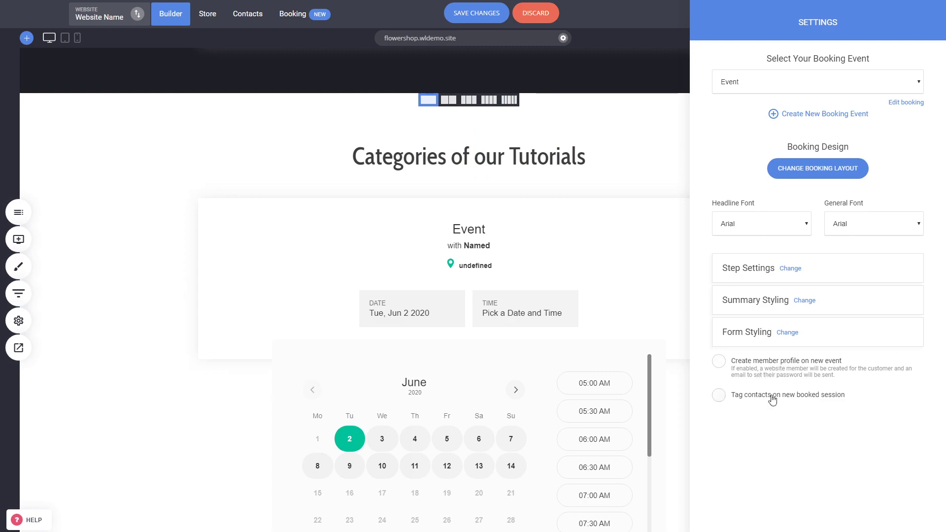
left_click(489, 289)
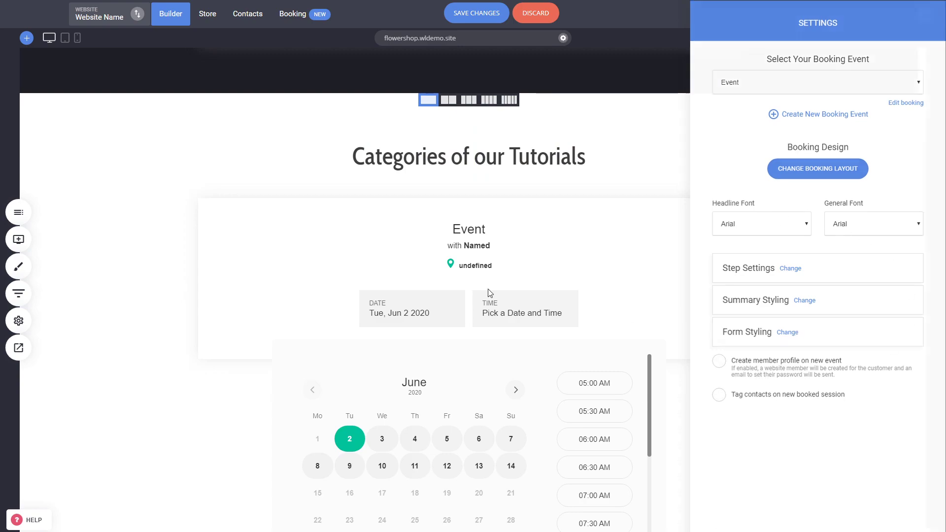